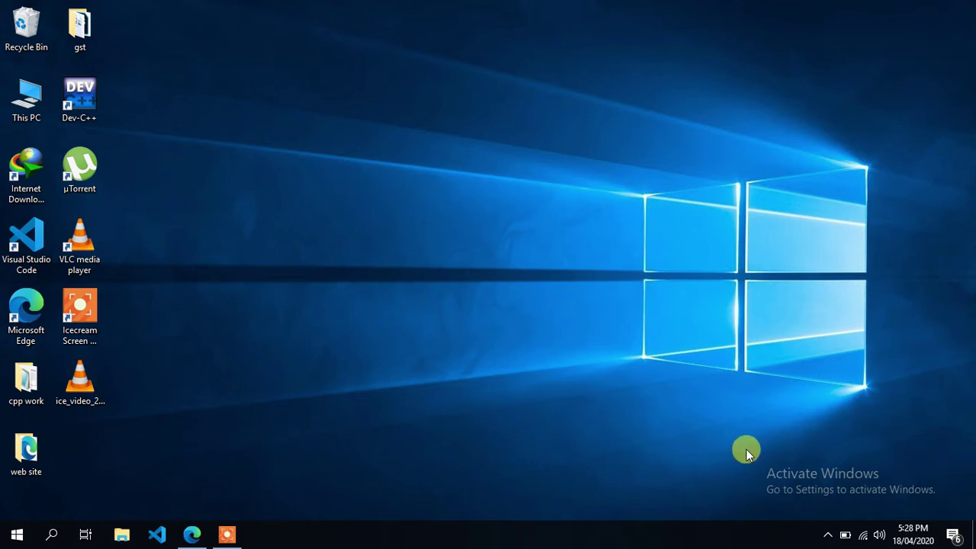
pyautogui.moveTo(745, 449); pyautogui.dragTo(943, 508)
pyautogui.rightClick(357, 342)
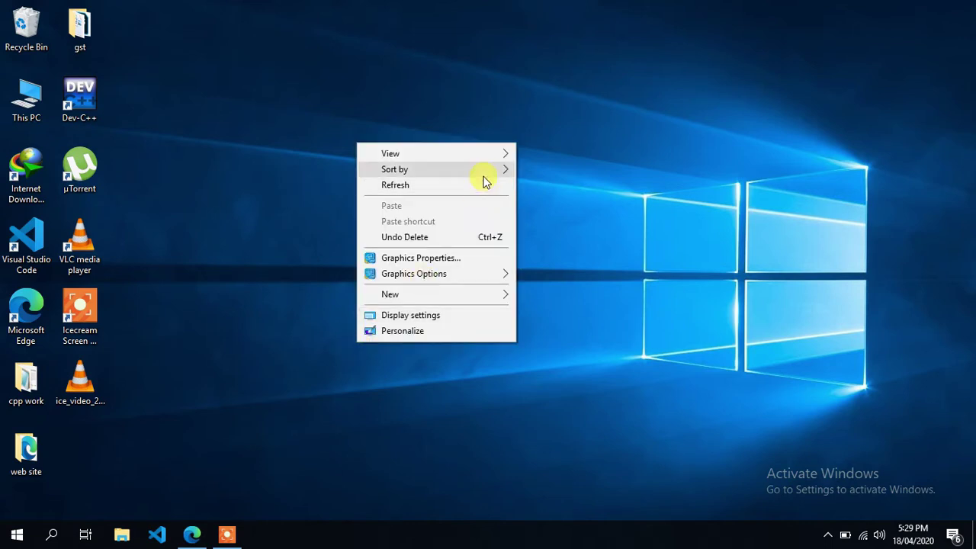
pyautogui.click(440, 189)
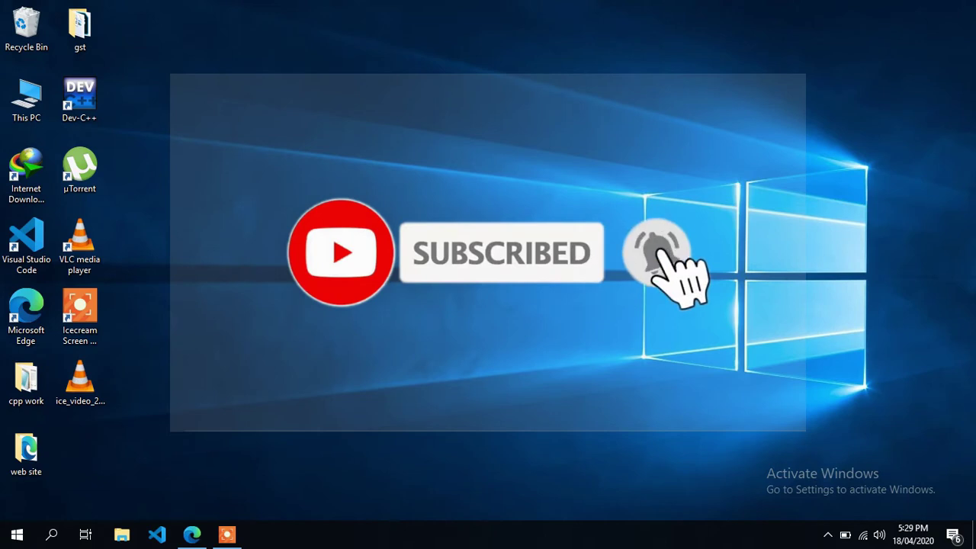
pyautogui.rightClick(490, 246)
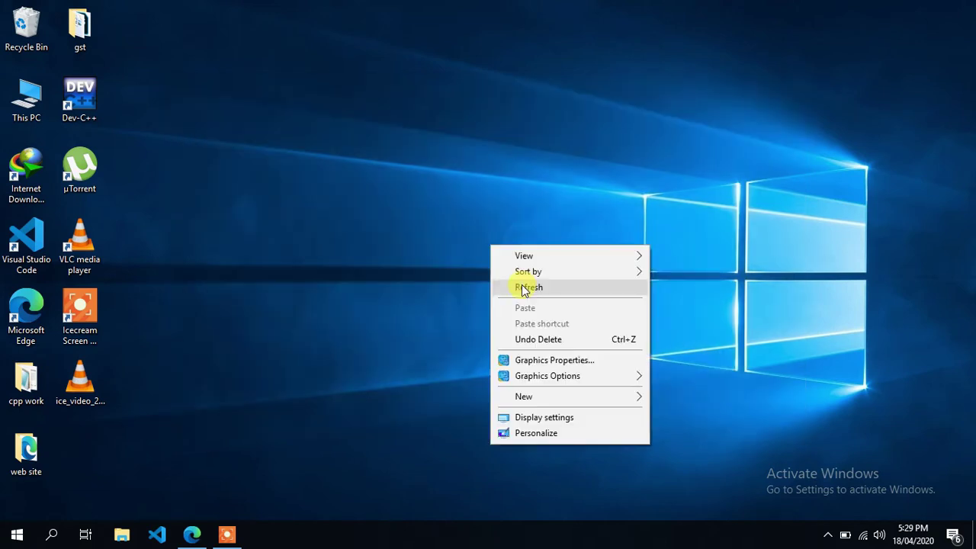
pyautogui.click(522, 285)
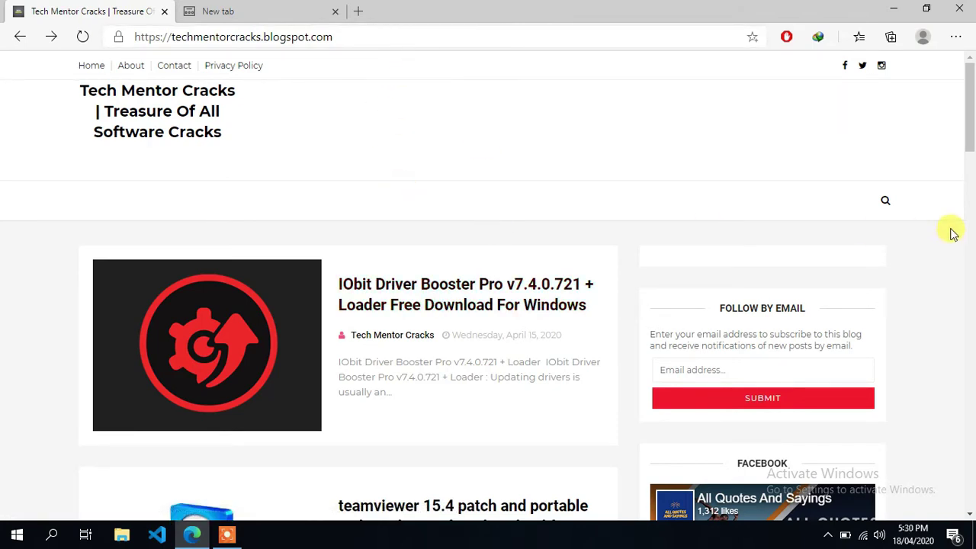
# Search the Tech Mentor Cracks blog for "kmspico" and open the post "KMSpico Activator free download with password".
pyautogui.click(885, 199)
pyautogui.write('kmspico')
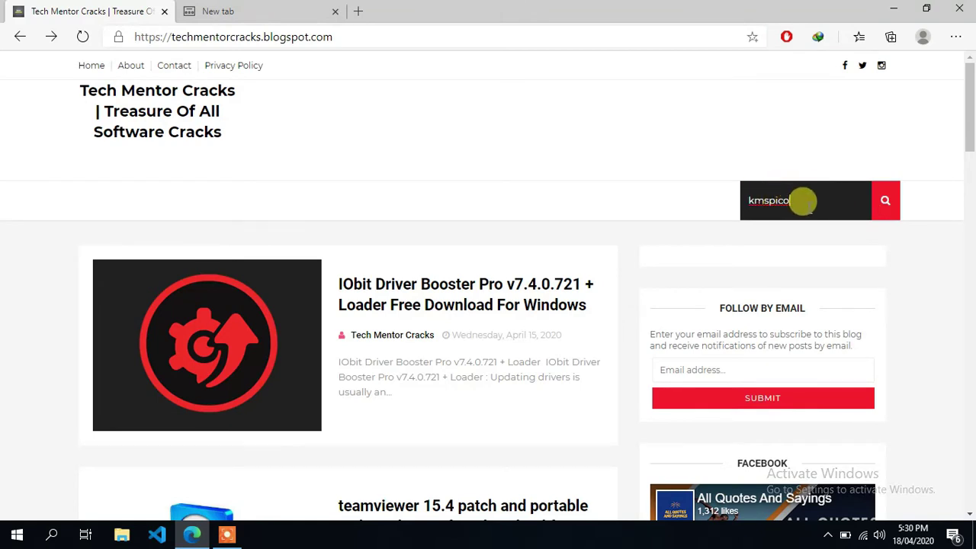
pyautogui.press('Return')
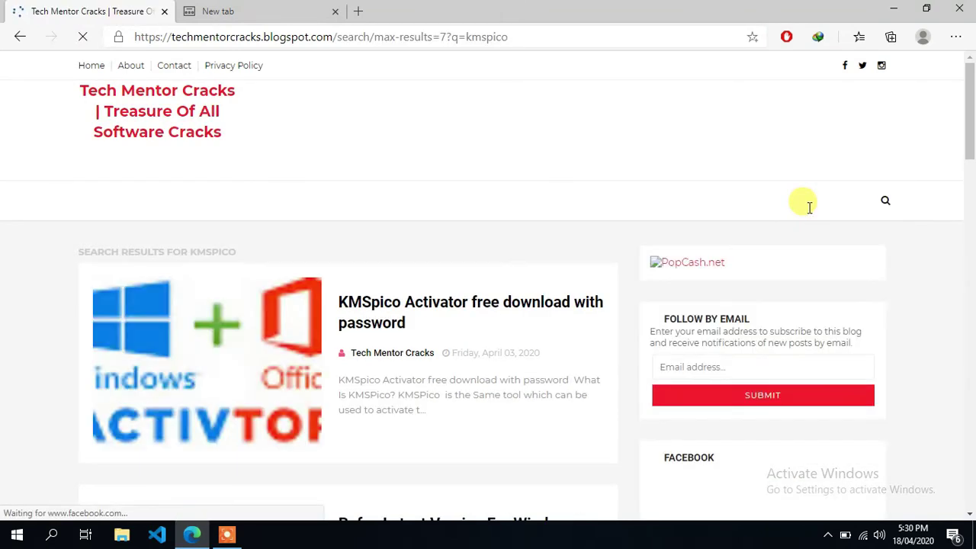
pyautogui.click(358, 307)
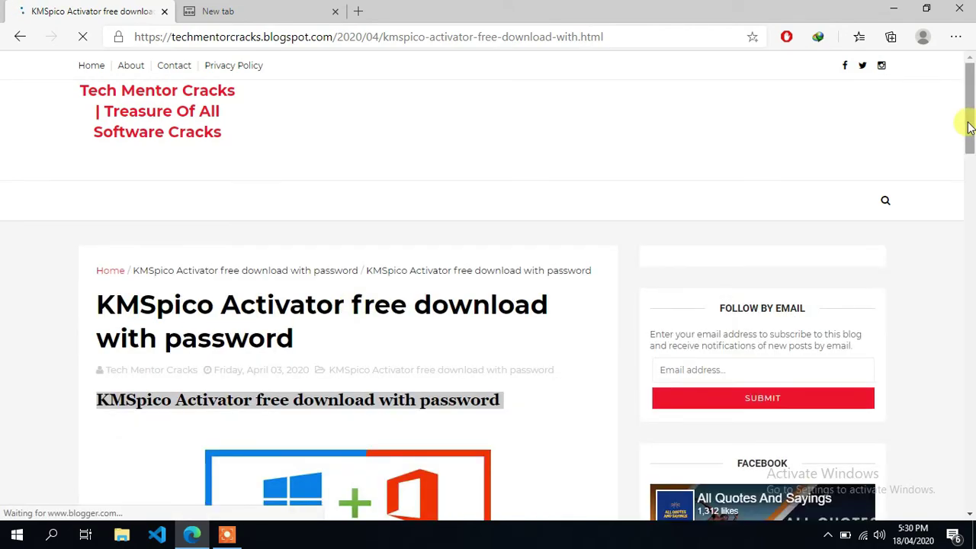
# Follow the post's download link to the file host, choose the free download of KMSpico.zip and close the pop-up page.
pyautogui.moveTo(969, 128); pyautogui.dragTo(471, 254)
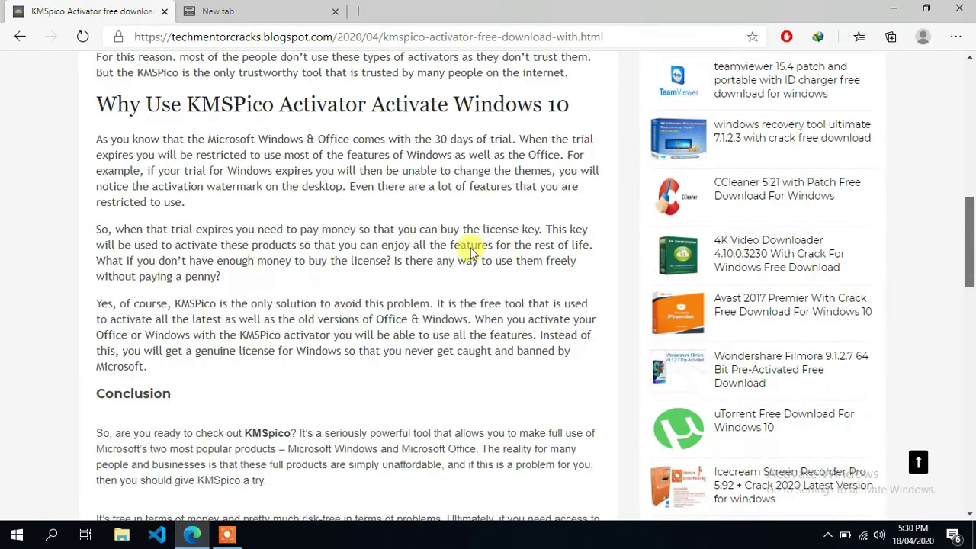
pyautogui.scroll(-5, 923, 257)
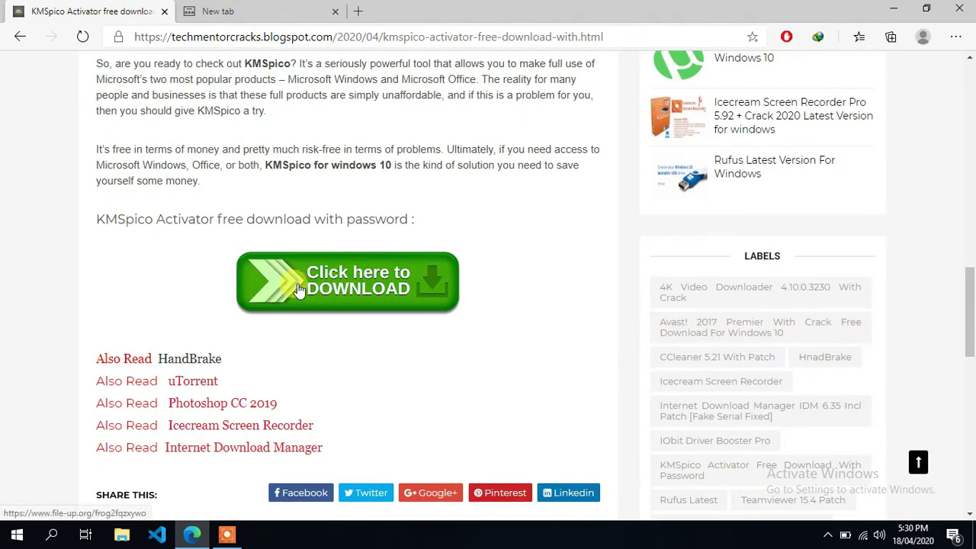
pyautogui.click(299, 290)
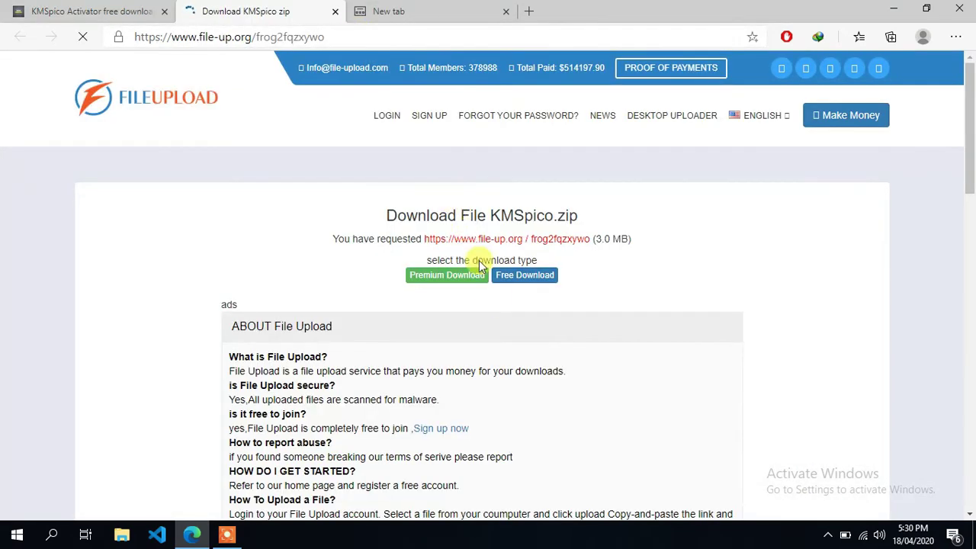
pyautogui.click(531, 280)
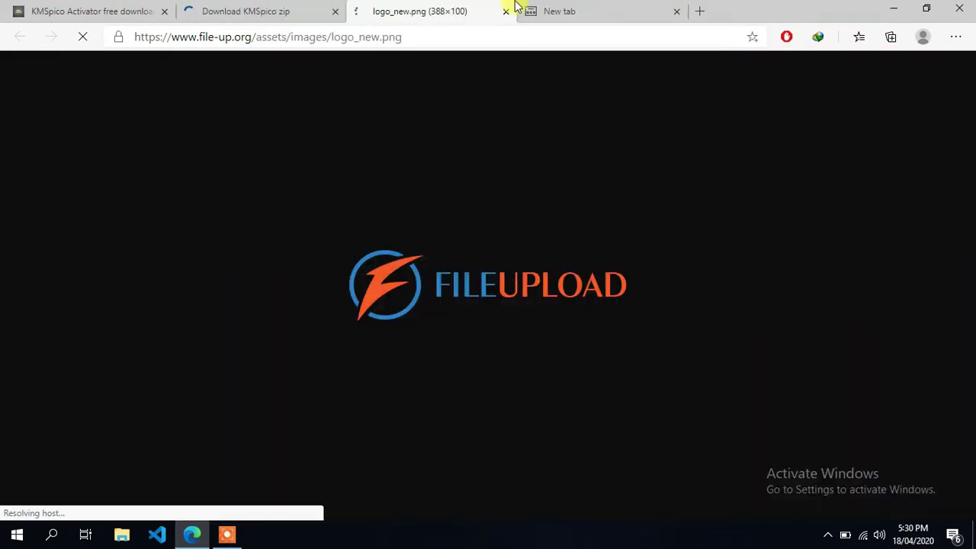
pyautogui.click(505, 12)
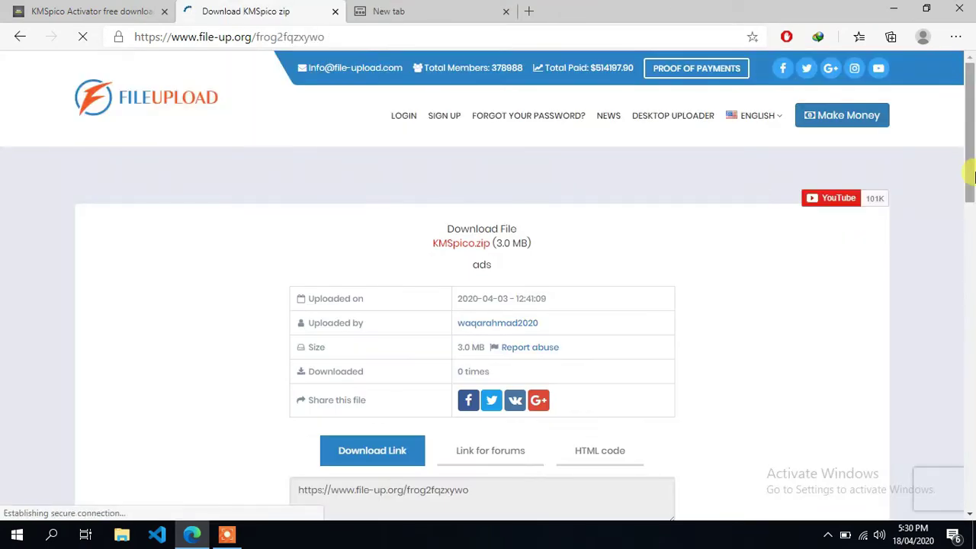
# Create the download link for KMSpico.zip and return to the file host page from the pop-up pages.
pyautogui.moveTo(970, 175); pyautogui.dragTo(973, 228)
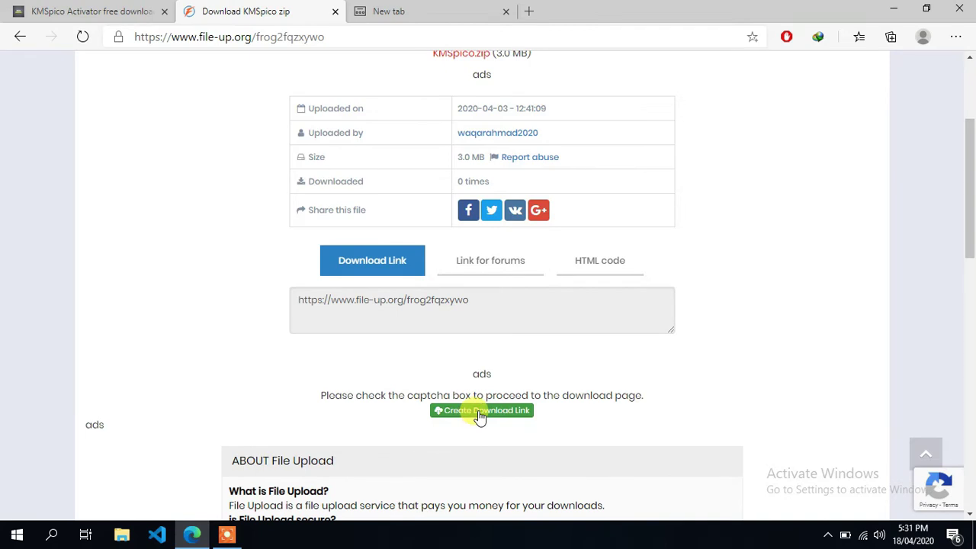
pyautogui.click(482, 412)
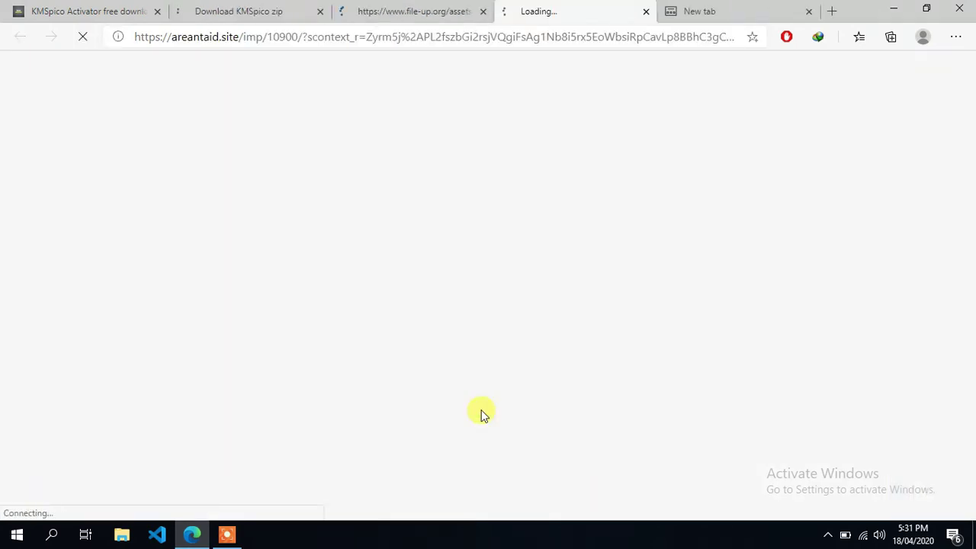
pyautogui.click(301, 7)
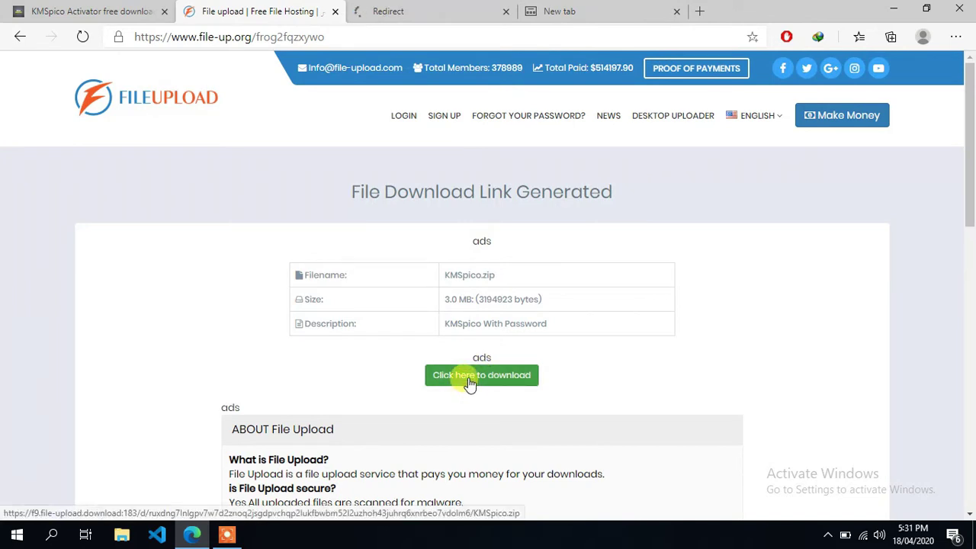
# Download KMSpico.zip to Downloads\Compressed with the download manager, and close the extra tabs and the file host page.
pyautogui.click(470, 383)
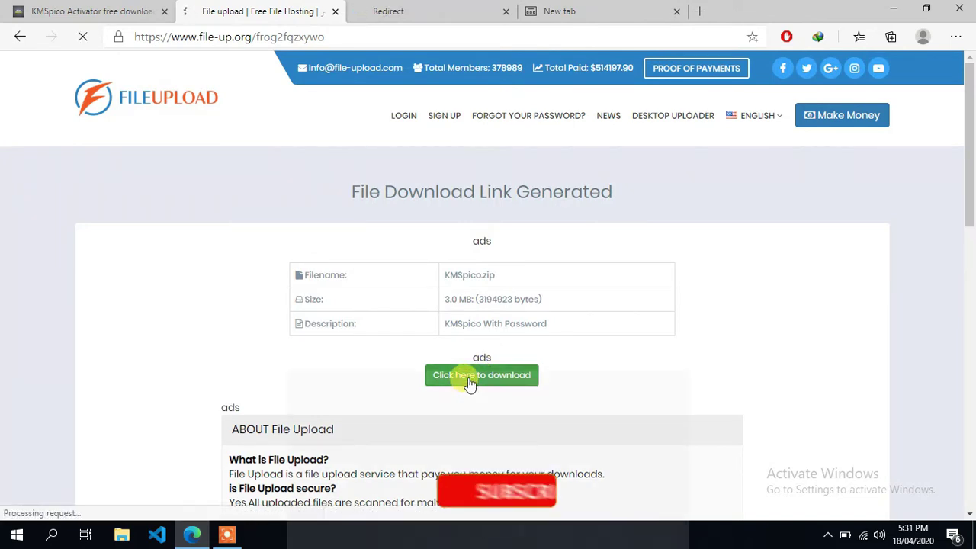
pyautogui.click(505, 10)
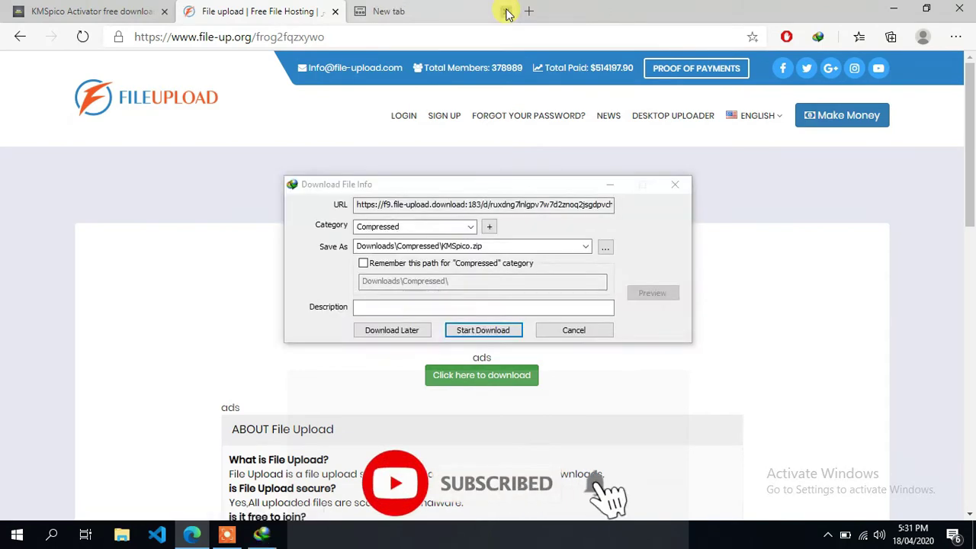
pyautogui.click(506, 12)
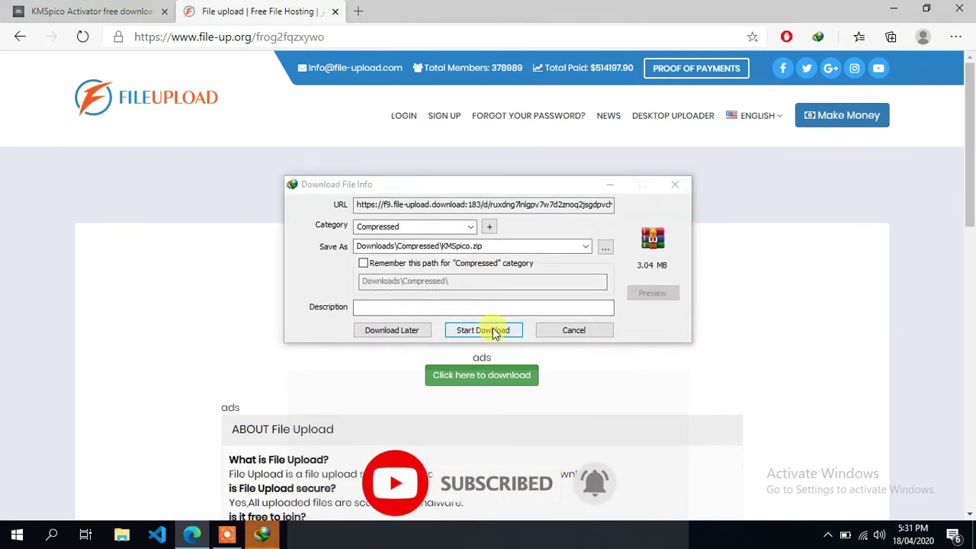
pyautogui.click(487, 334)
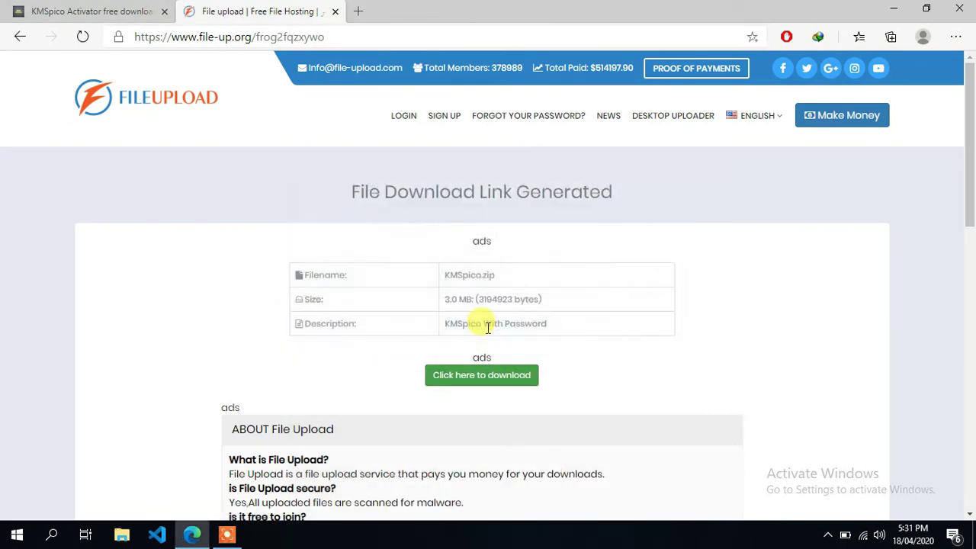
pyautogui.click(335, 11)
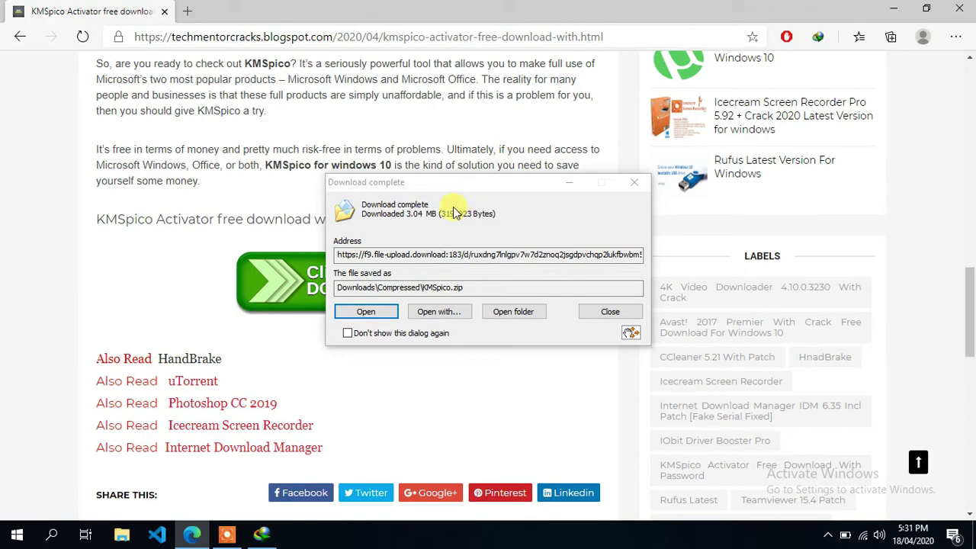
# Open the downloaded KMSpico.zip archive, dismissing the licence reminder, and minimize the archive and browser windows.
pyautogui.click(366, 312)
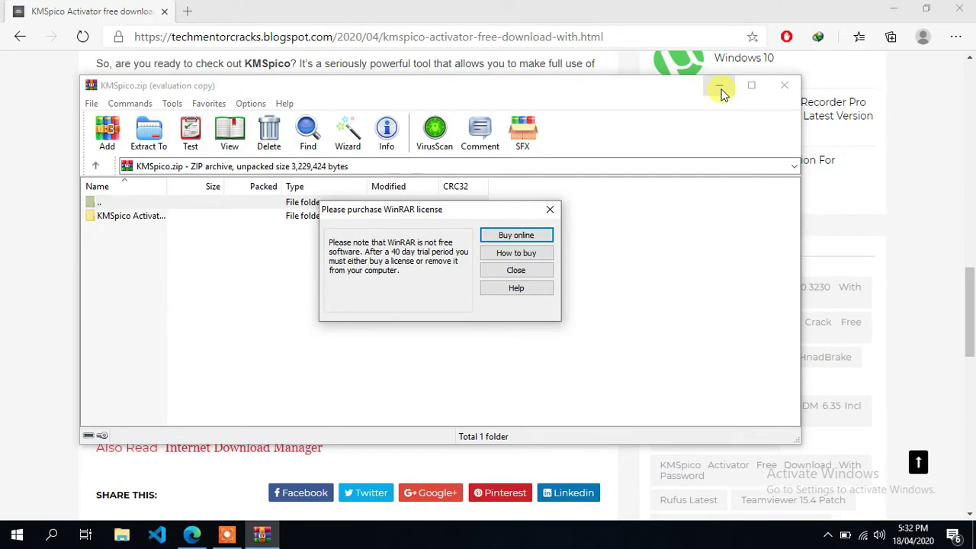
pyautogui.click(516, 270)
pyautogui.click(727, 84)
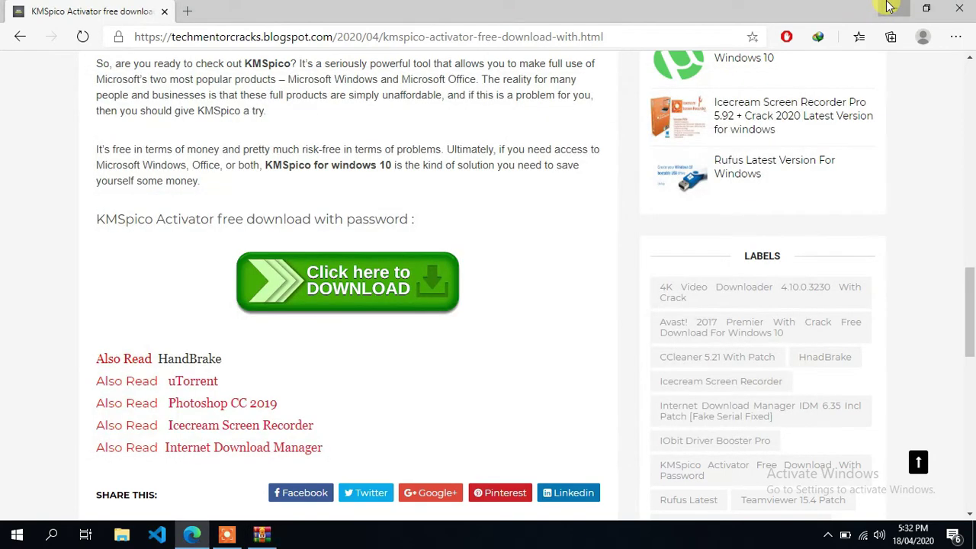
pyautogui.click(890, 8)
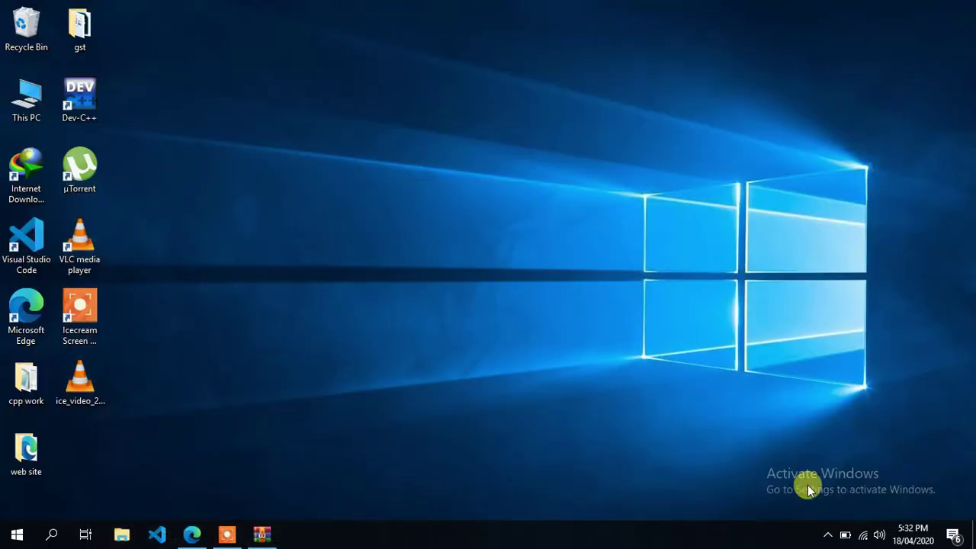
# Turn off Real-time protection in the Virus & threat protection settings of Windows Security and minimize its window.
pyautogui.click(828, 534)
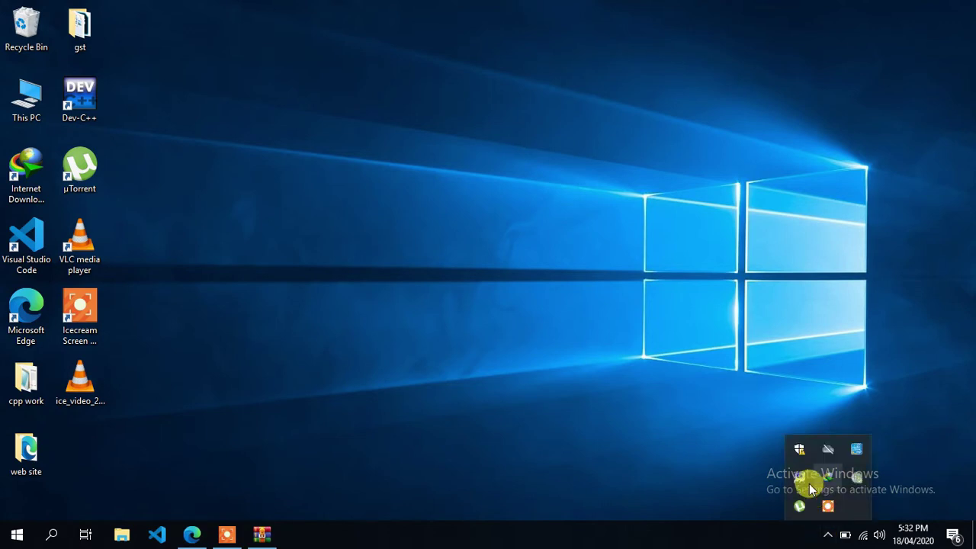
pyautogui.click(799, 450)
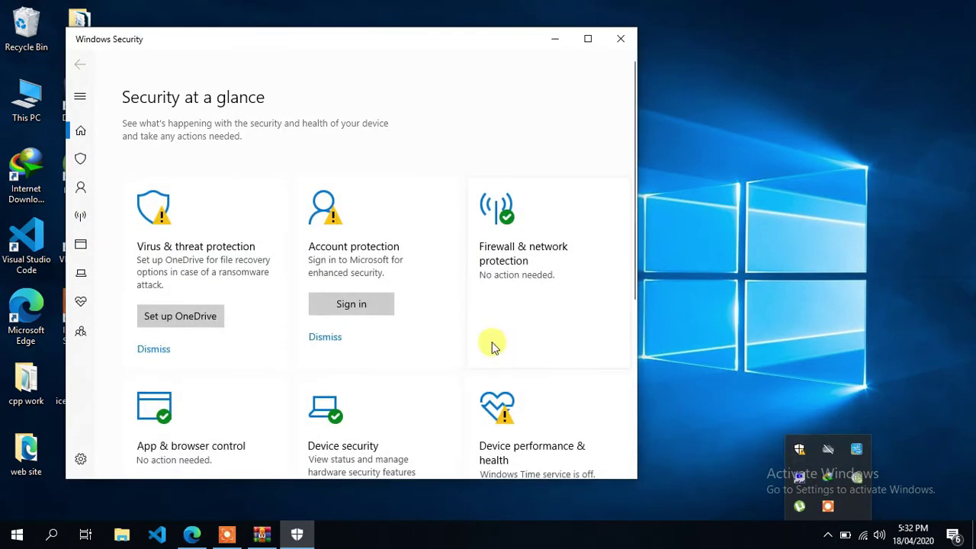
pyautogui.click(80, 162)
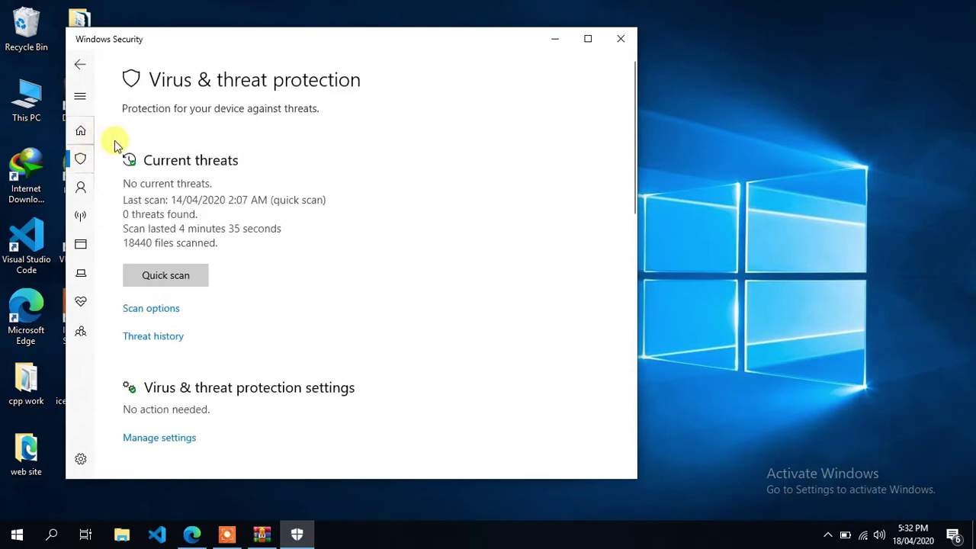
pyautogui.click(161, 439)
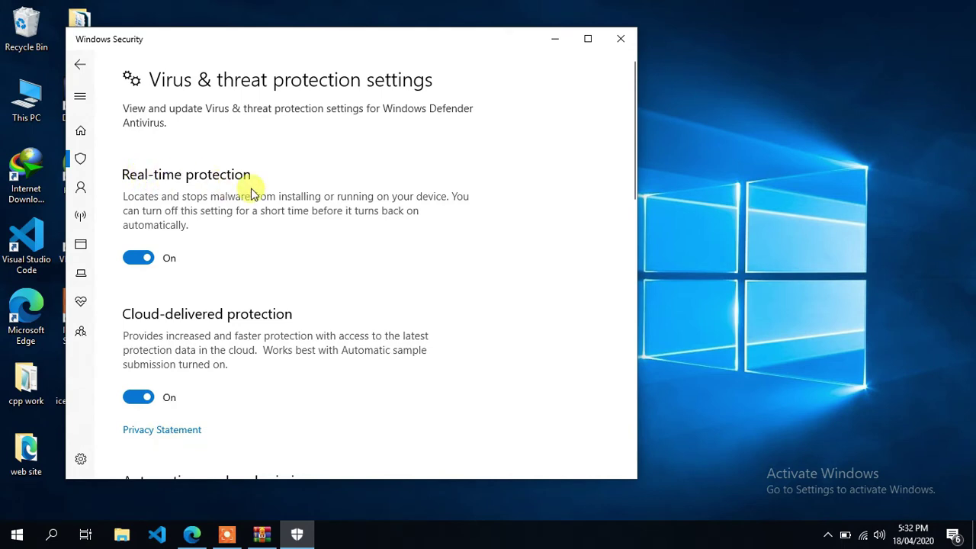
pyautogui.click(141, 258)
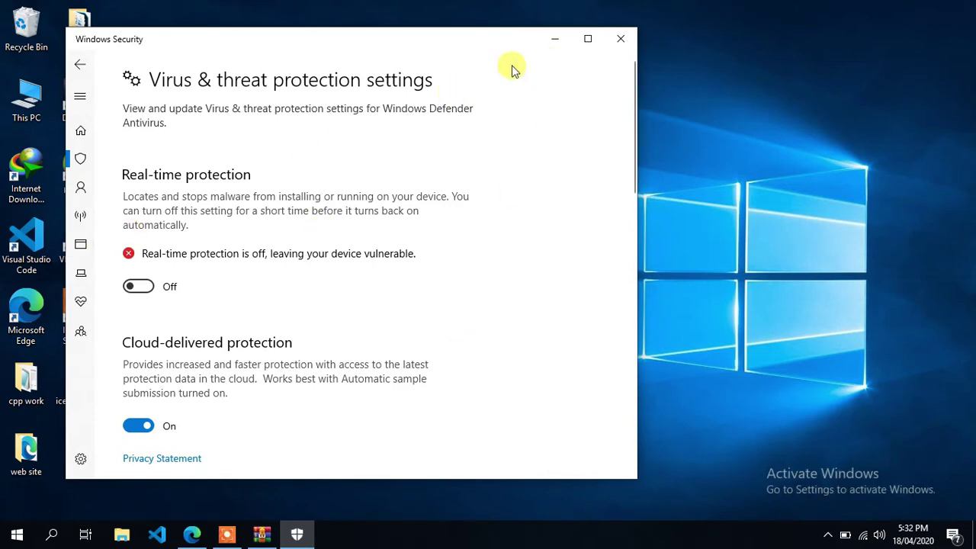
pyautogui.click(554, 40)
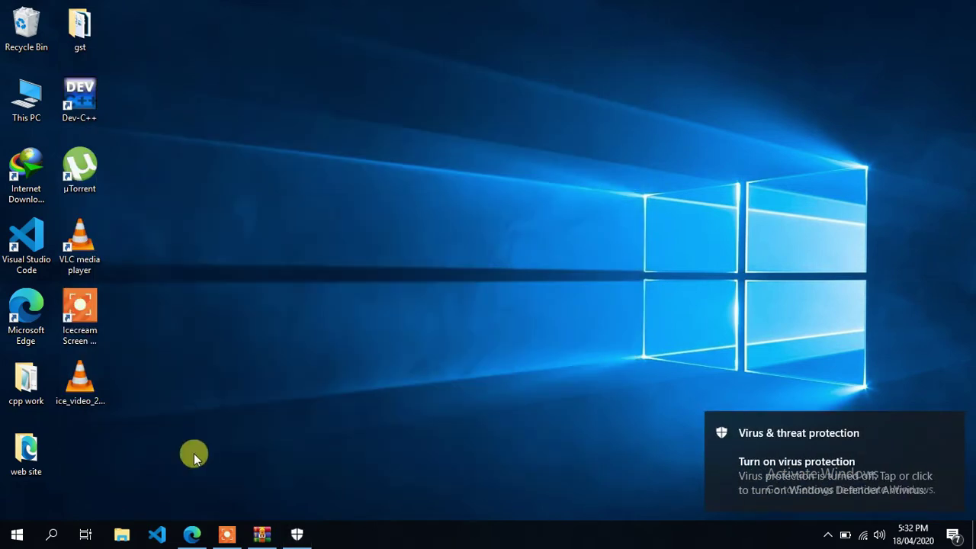
# Run the KMSpico-setup application from the archive's KMSpico Activator folder, entering the archive password.
pyautogui.click(261, 534)
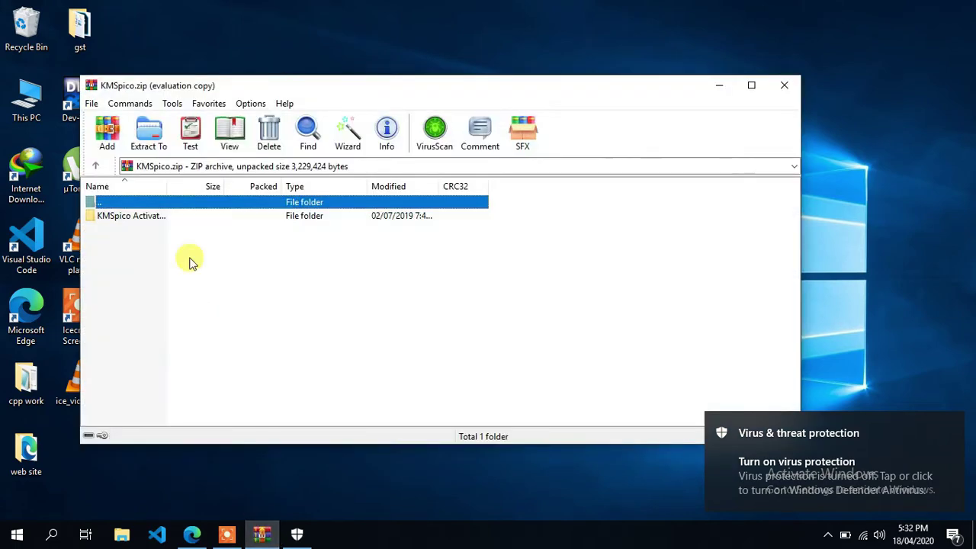
pyautogui.doubleClick(206, 227)
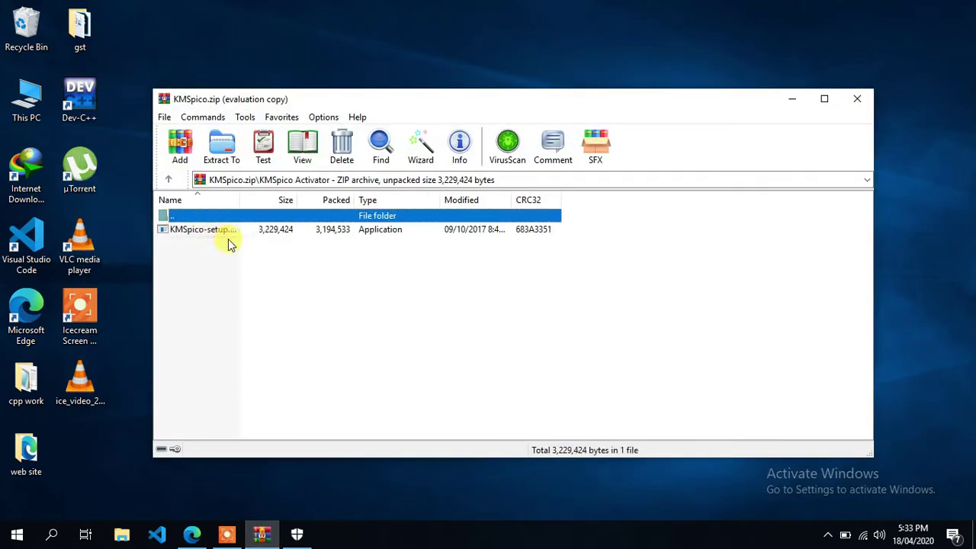
pyautogui.doubleClick(220, 232)
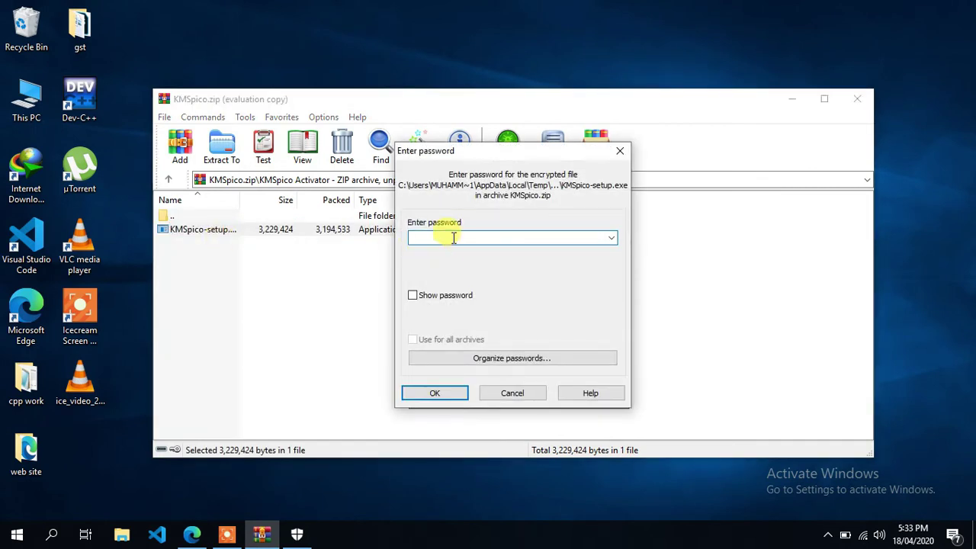
pyautogui.write('1')
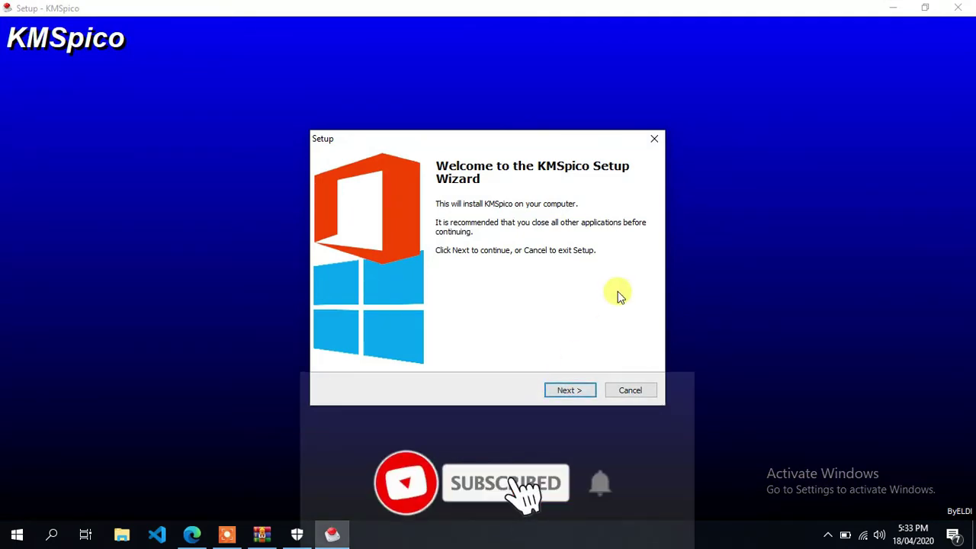
# Accept the license agreement in the KMSpico setup wizard and continue to the destination location page.
pyautogui.click(569, 391)
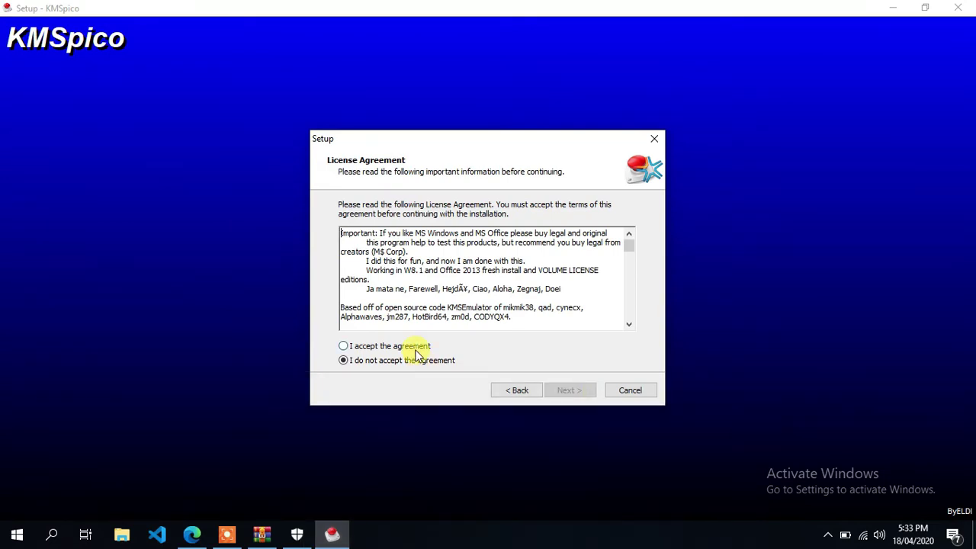
pyautogui.click(415, 347)
pyautogui.click(564, 392)
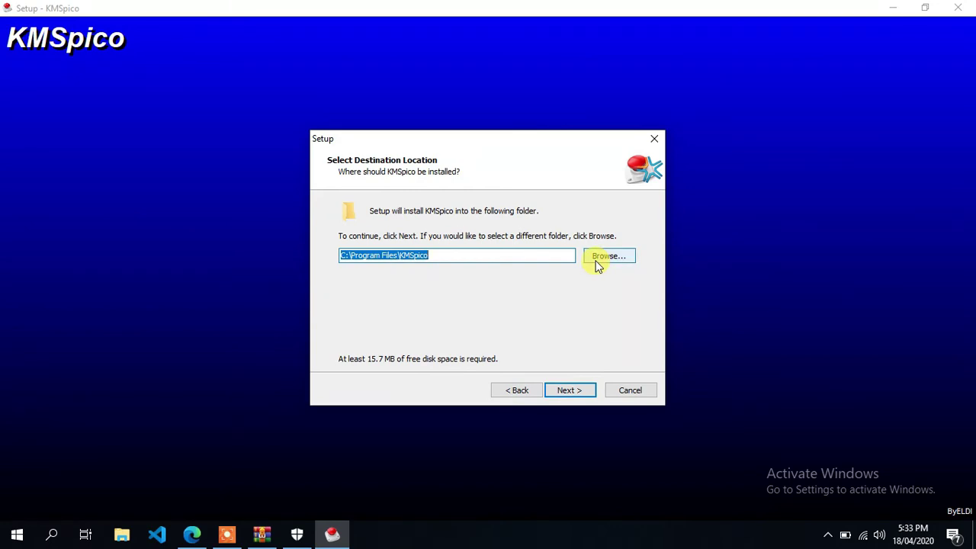
# Install KMSpico into C:\Program Files\KMSpico with the Start Menu folder KMSpico, and close the KMSpico.zip archive window.
pyautogui.doubleClick(527, 257)
pyautogui.click(528, 257)
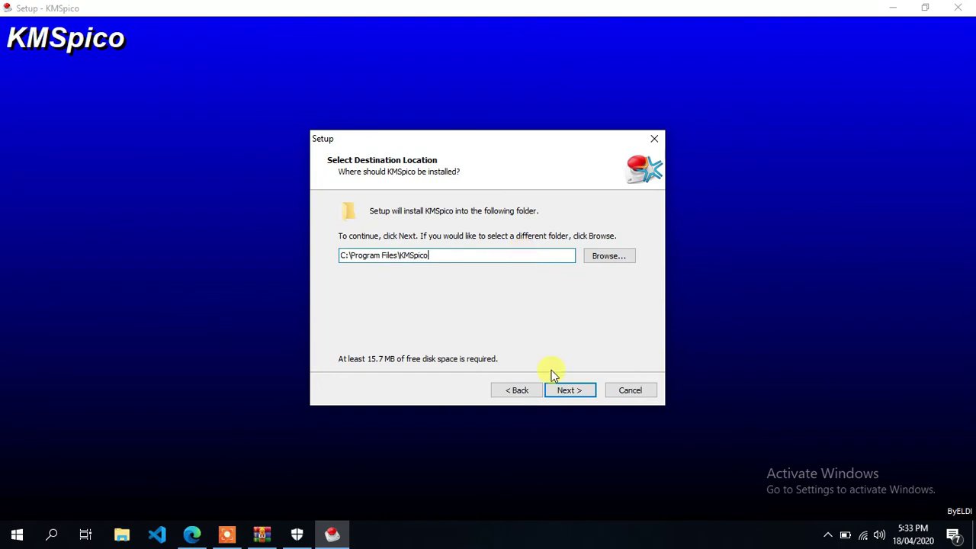
pyautogui.click(557, 392)
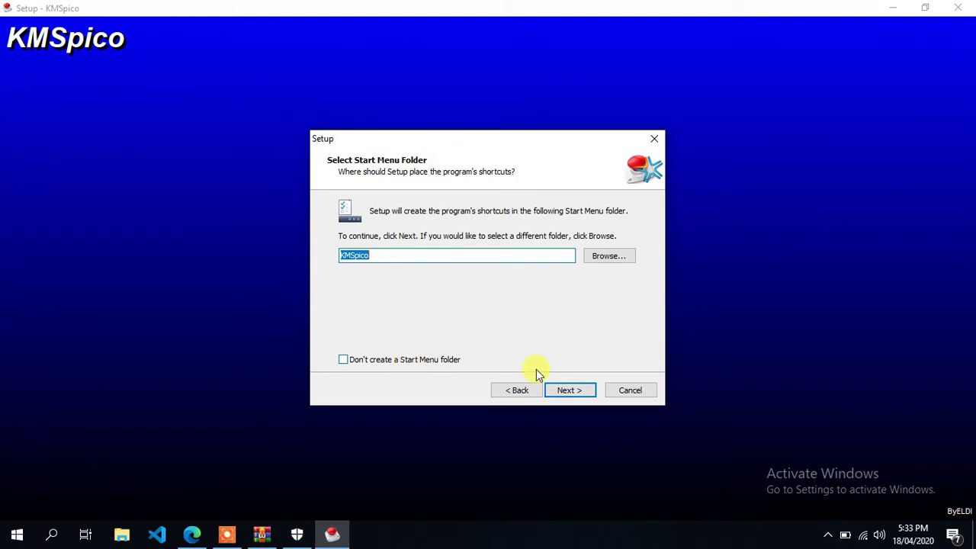
pyautogui.click(568, 390)
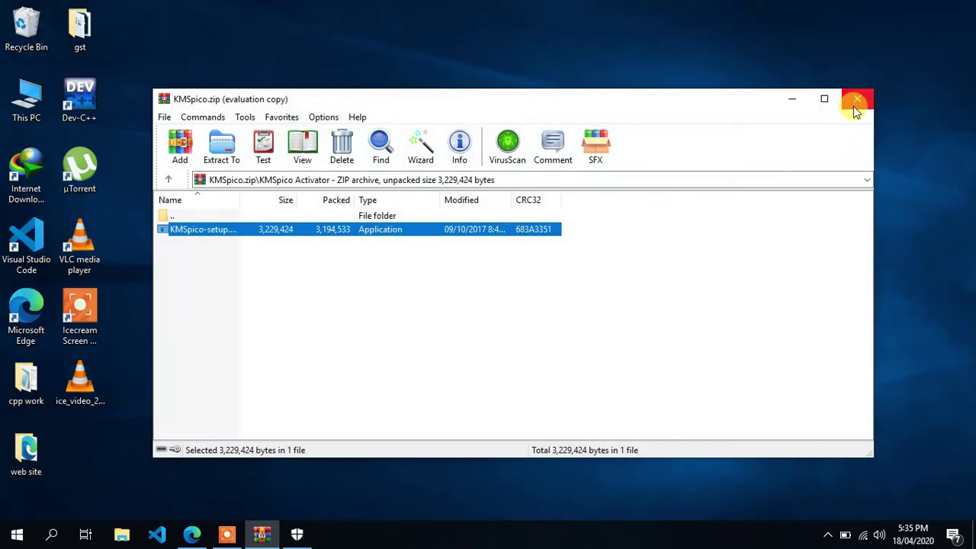
pyautogui.click(853, 104)
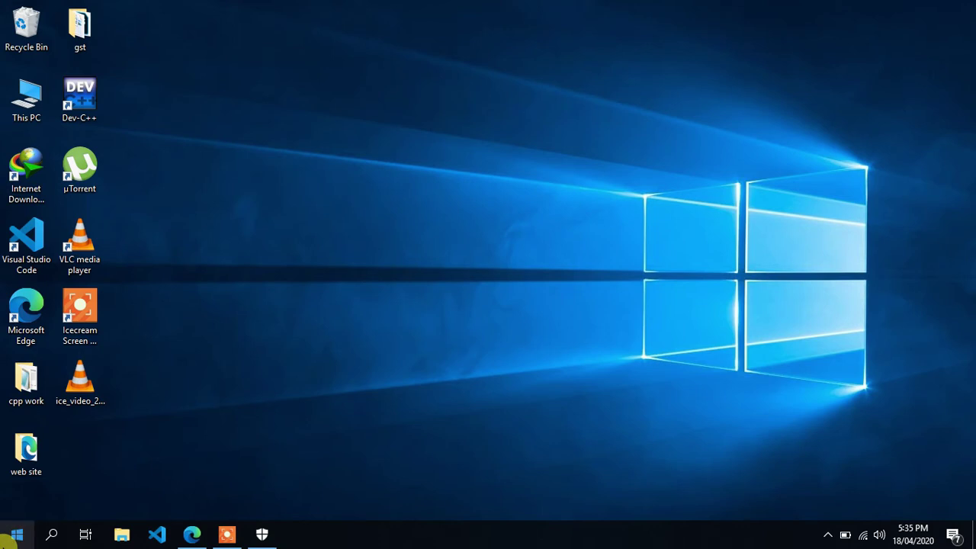
pyautogui.click(11, 536)
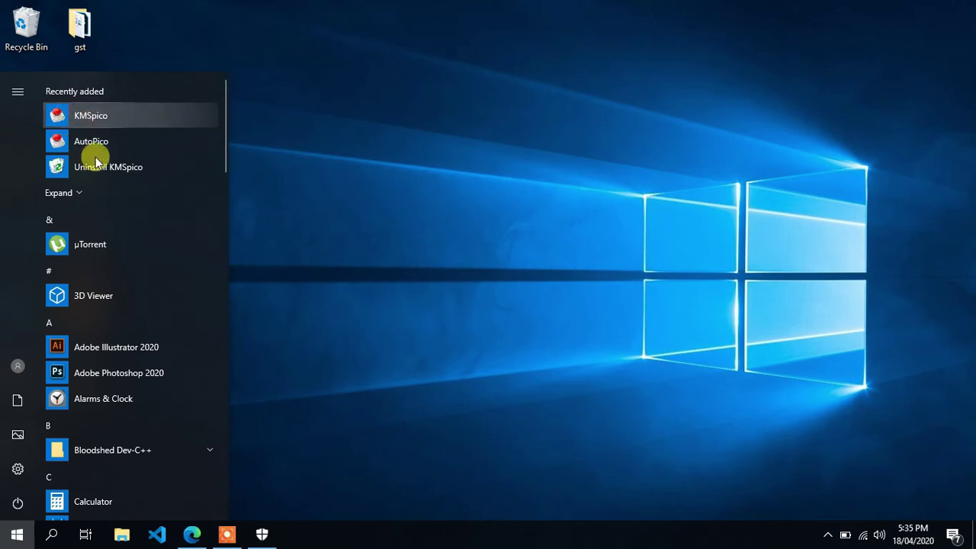
pyautogui.click(47, 538)
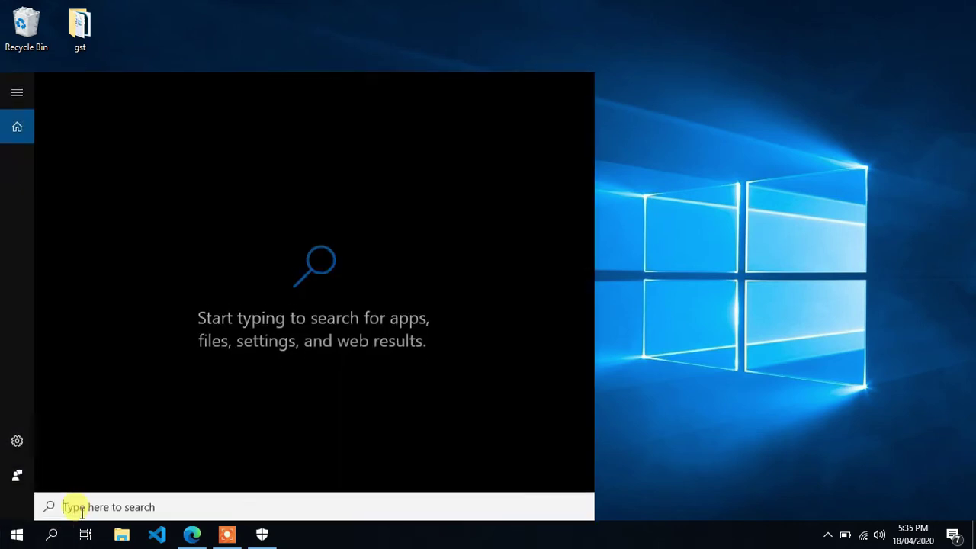
pyautogui.write('kms')
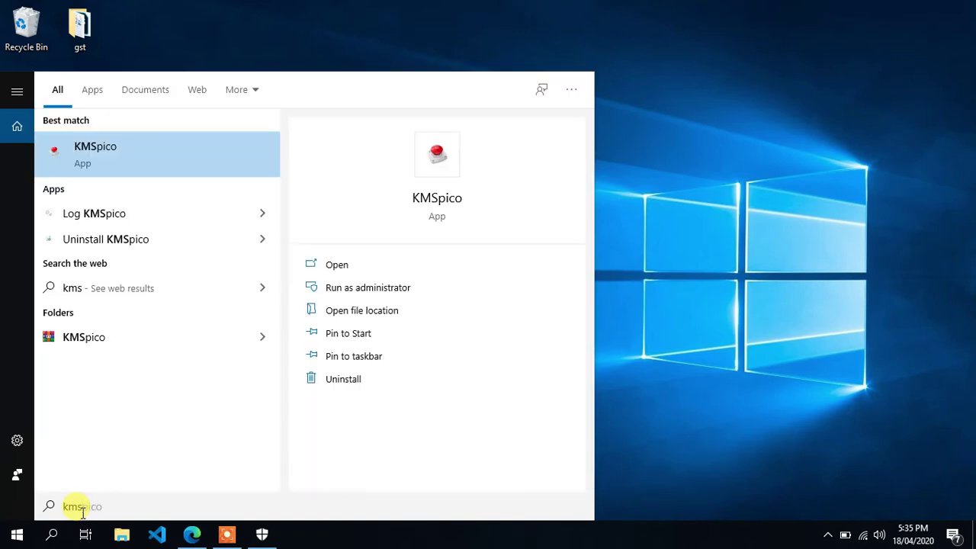
pyautogui.press('BackSpace')
pyautogui.press('BackSpace')
pyautogui.press('BackSpace')
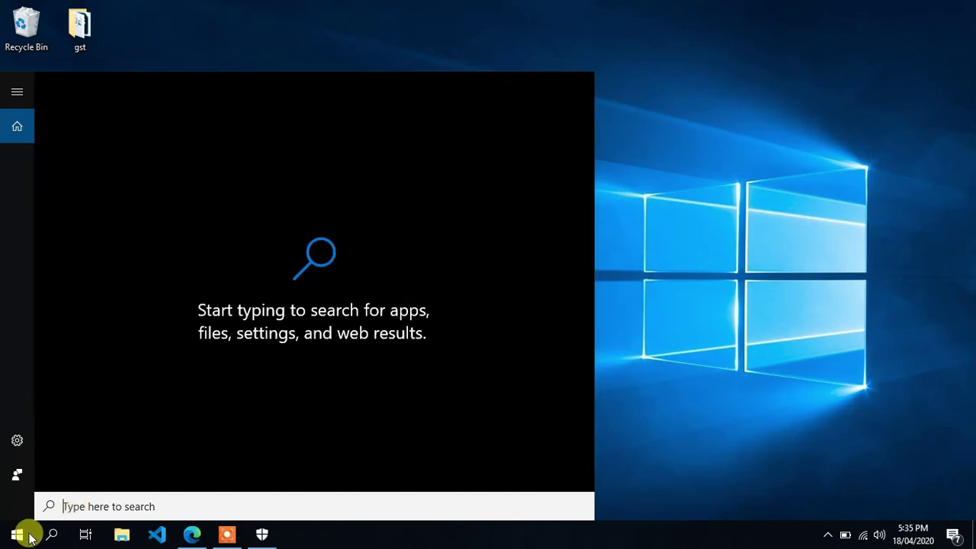
# Launch KMSpico from the recently added apps and start the activation in its main view.
pyautogui.click(15, 533)
pyautogui.click(14, 540)
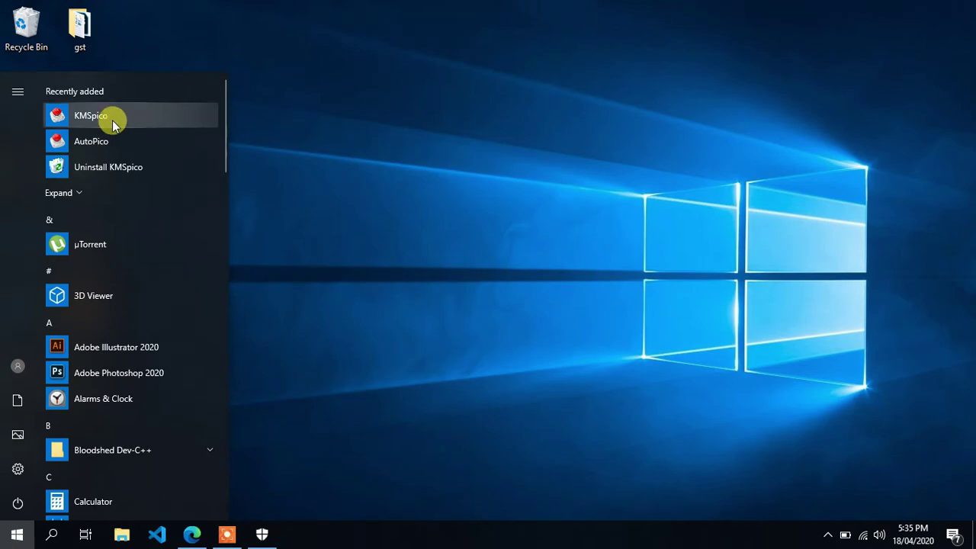
pyautogui.click(112, 119)
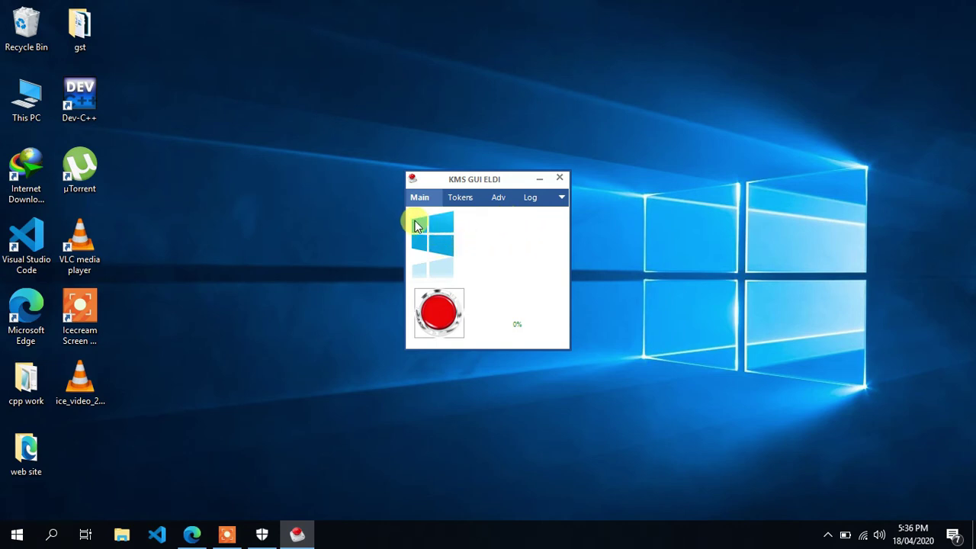
pyautogui.click(440, 316)
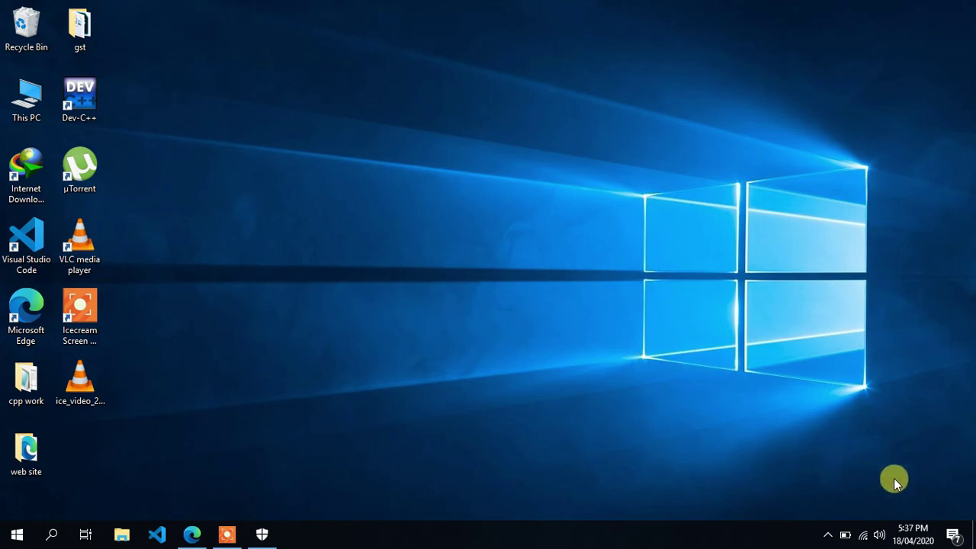
pyautogui.moveTo(797, 452); pyautogui.dragTo(963, 509)
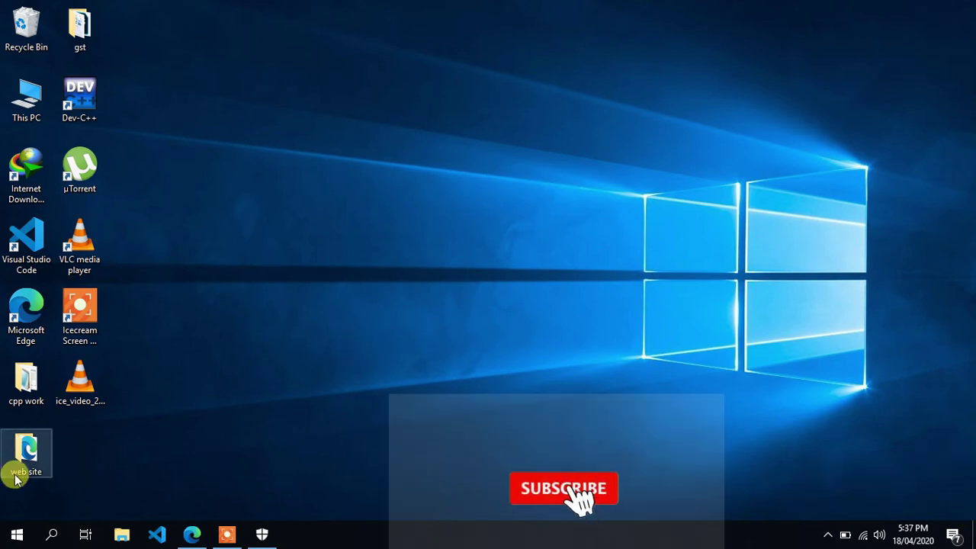
pyautogui.click(6, 538)
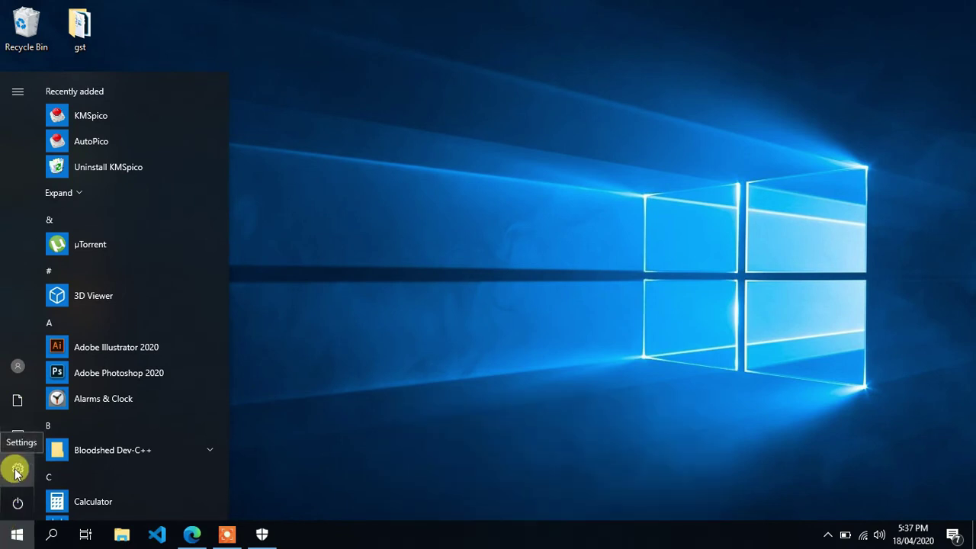
pyautogui.click(476, 204)
# Open the properties of This PC to check the Windows activation status.
pyautogui.click(28, 122)
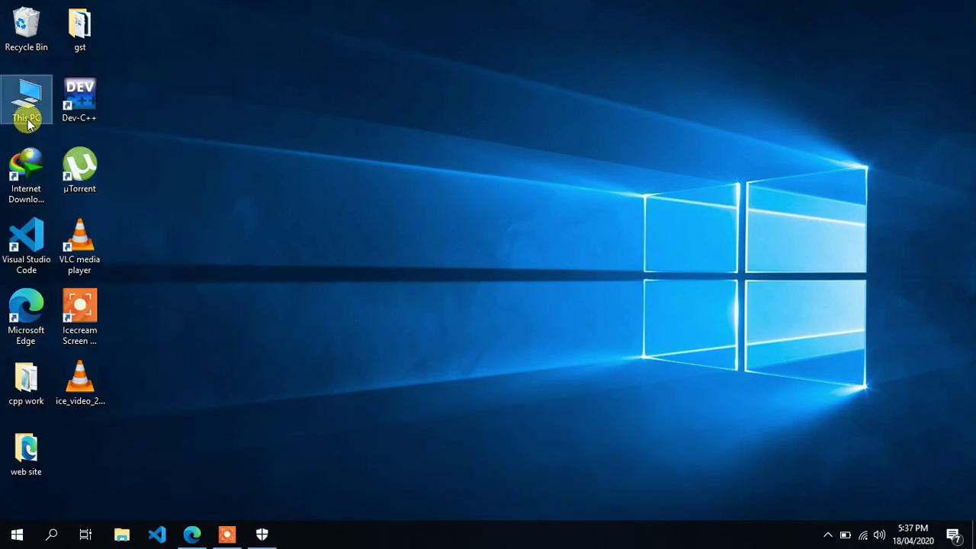
pyautogui.rightClick(29, 122)
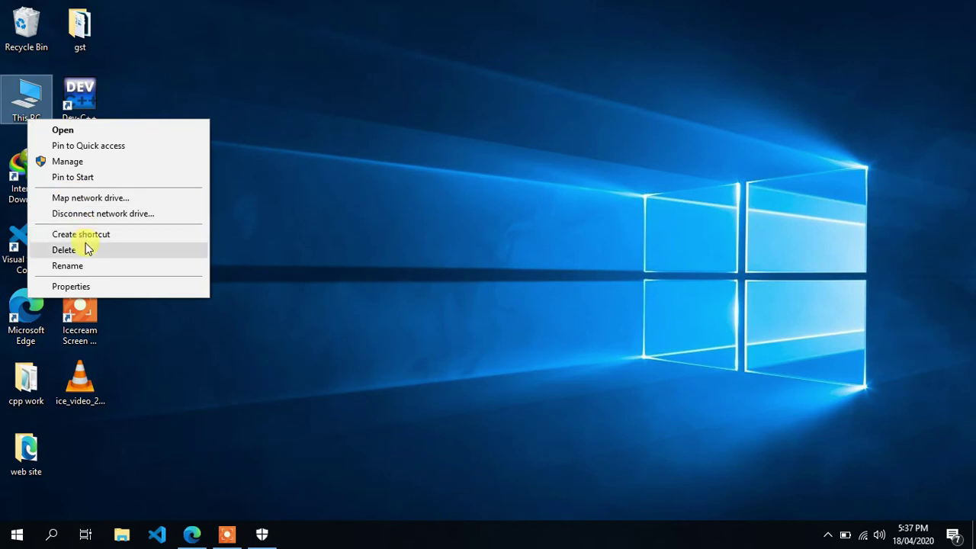
pyautogui.click(88, 286)
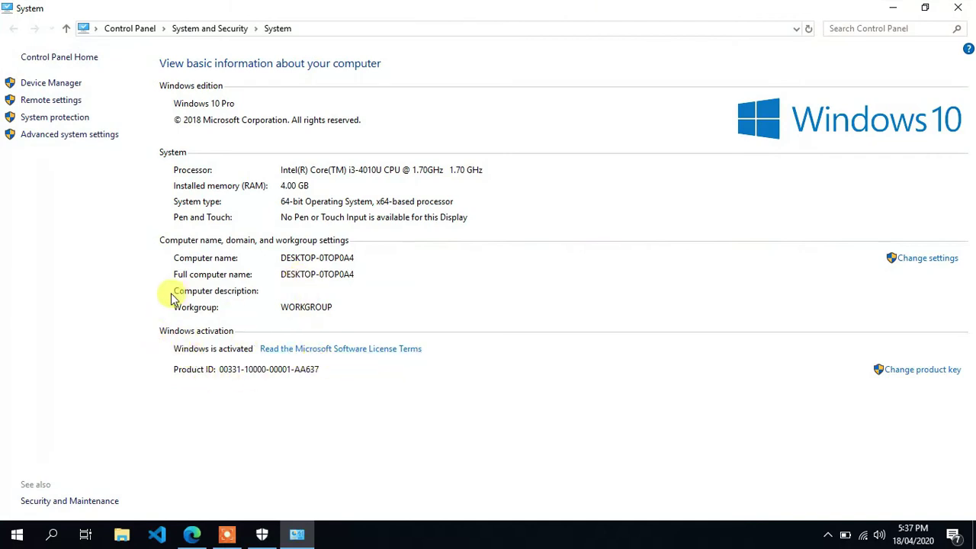
# Outline the Windows activation section with a red rectangle using the screen recorder's drawing tools, clear the drawing and minimize the recorder.
pyautogui.click(827, 534)
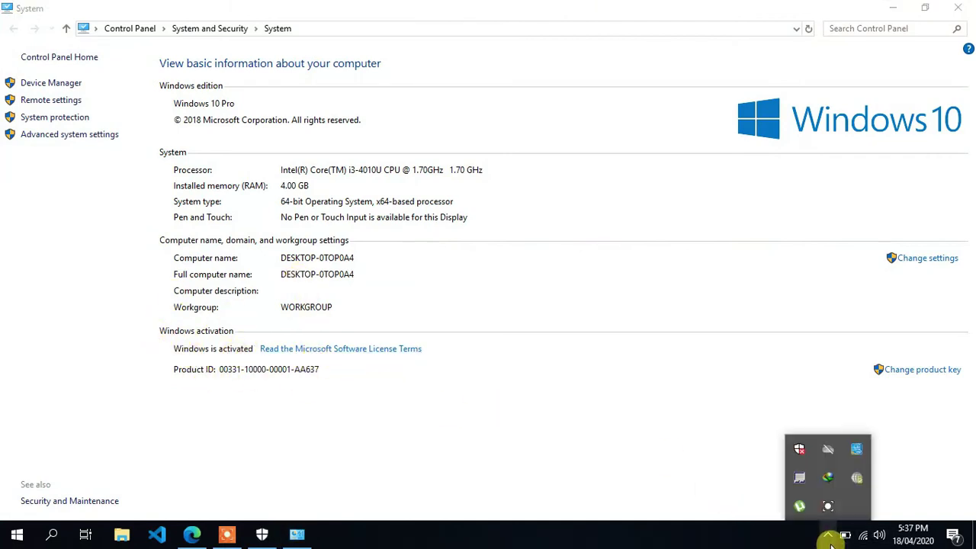
pyautogui.click(802, 505)
pyautogui.moveTo(144, 307); pyautogui.dragTo(462, 394)
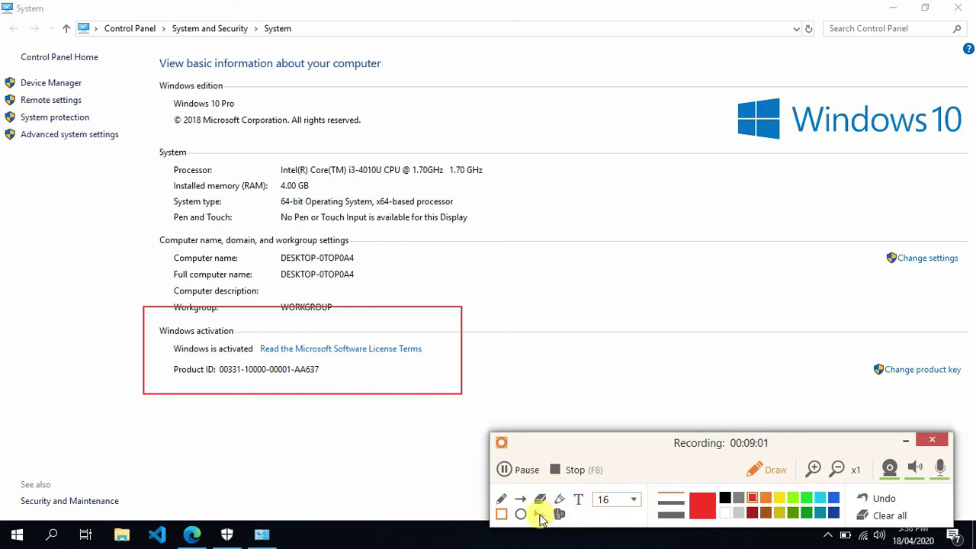
pyautogui.click(886, 516)
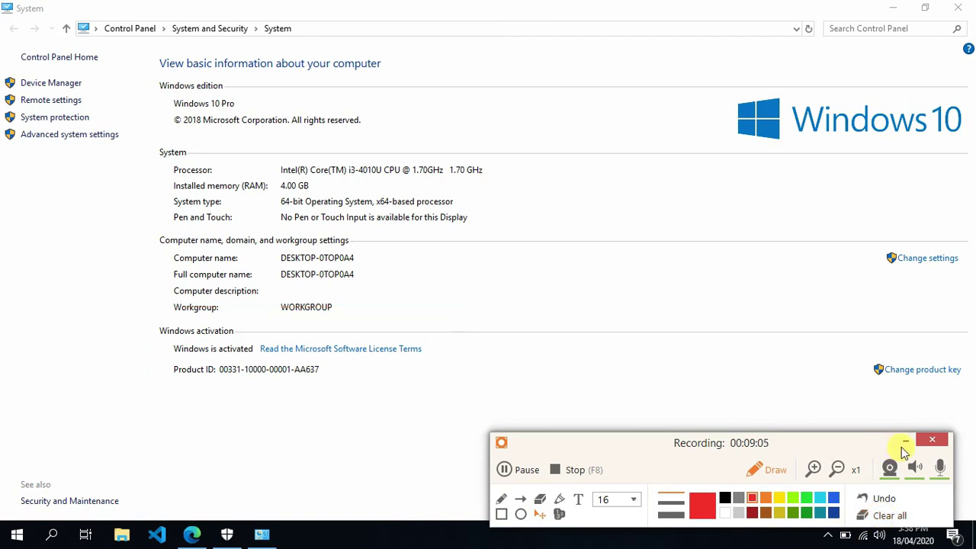
pyautogui.click(904, 442)
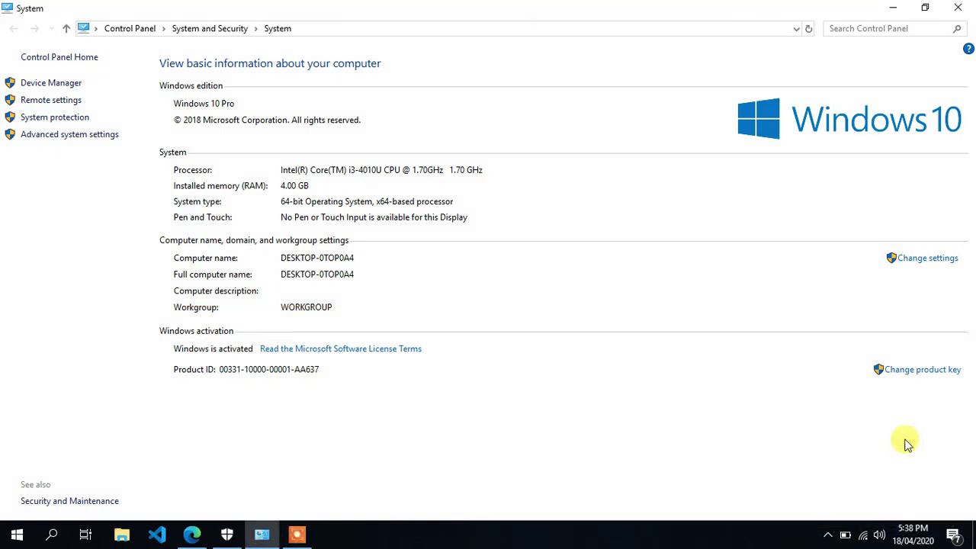